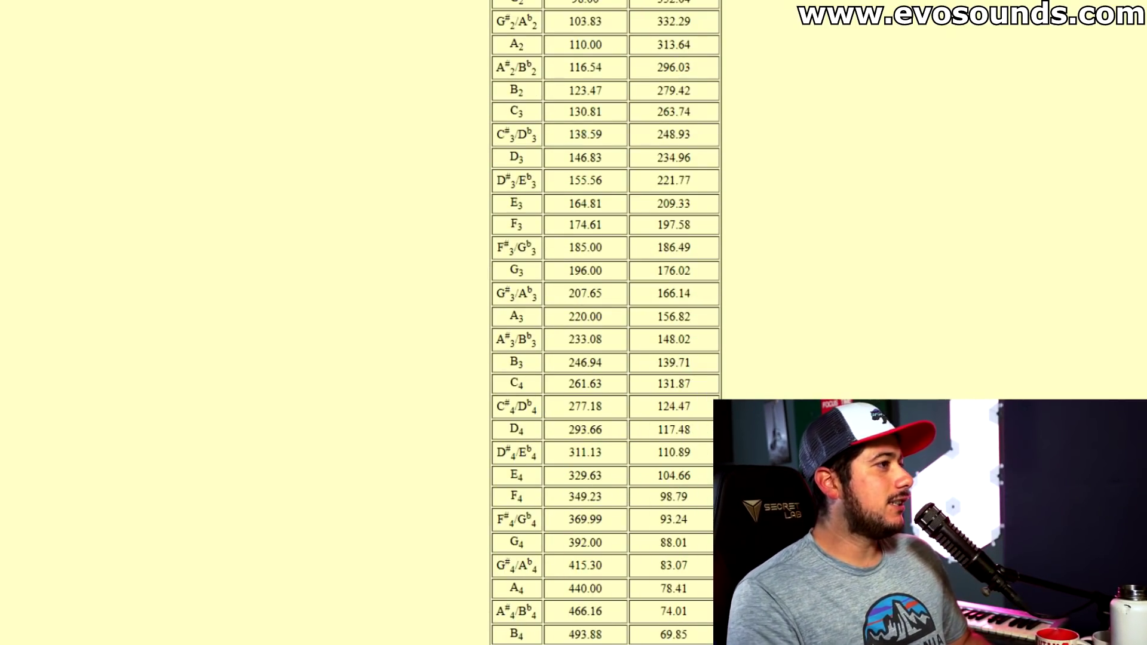
scroll(605, 268, up, 10)
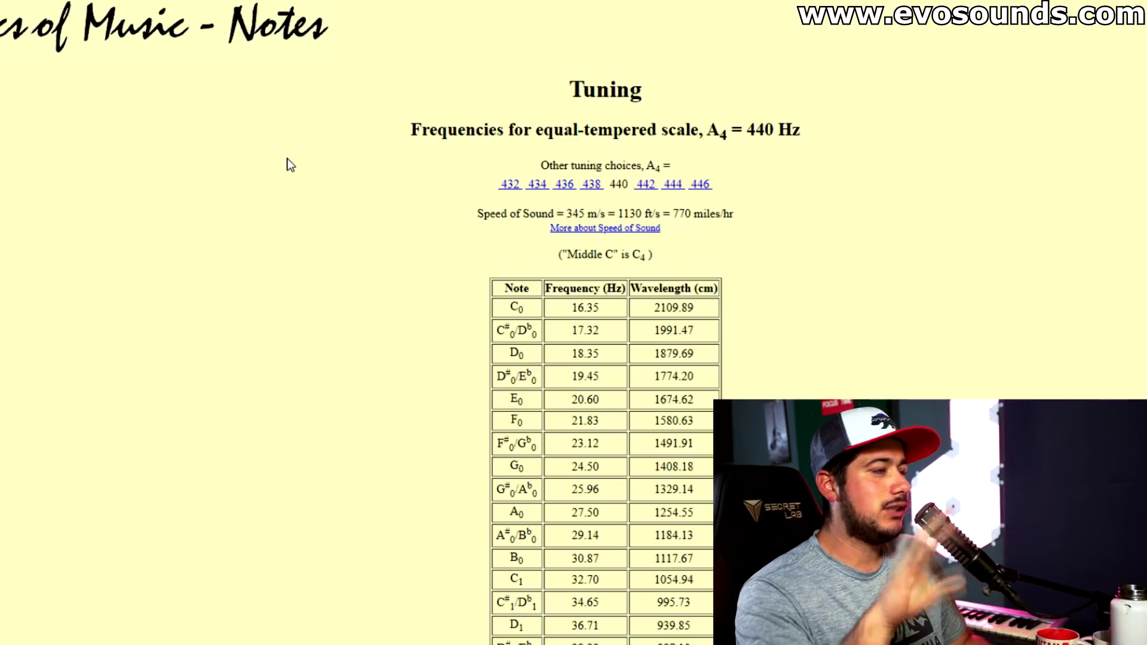
scroll(289, 165, down, 5)
scroll(289, 164, down, 5)
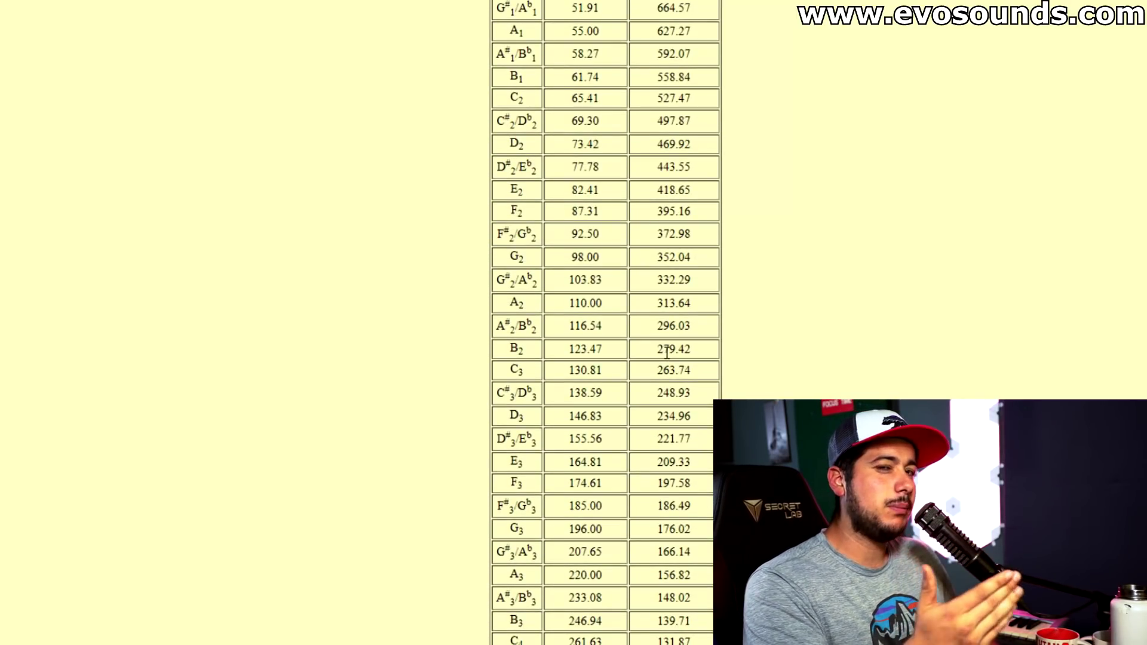
scroll(666, 349, up, 1)
scroll(666, 349, down, 8)
scroll(655, 403, down, 3)
scroll(645, 446, up, 3)
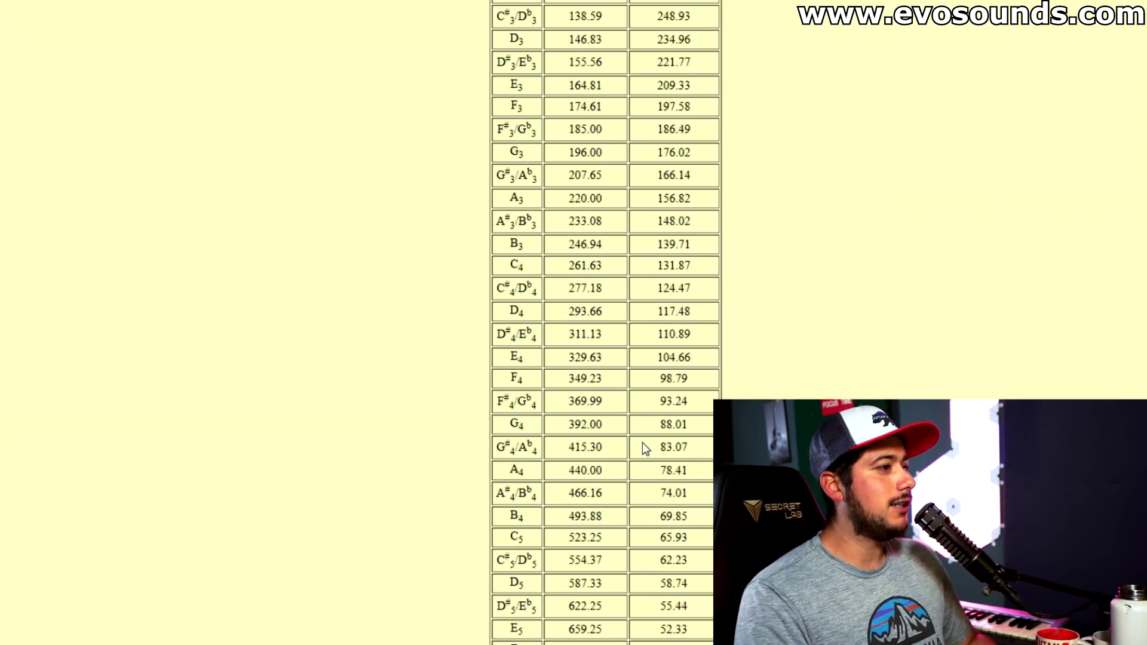
scroll(642, 442, down, 5)
scroll(650, 436, up, 2)
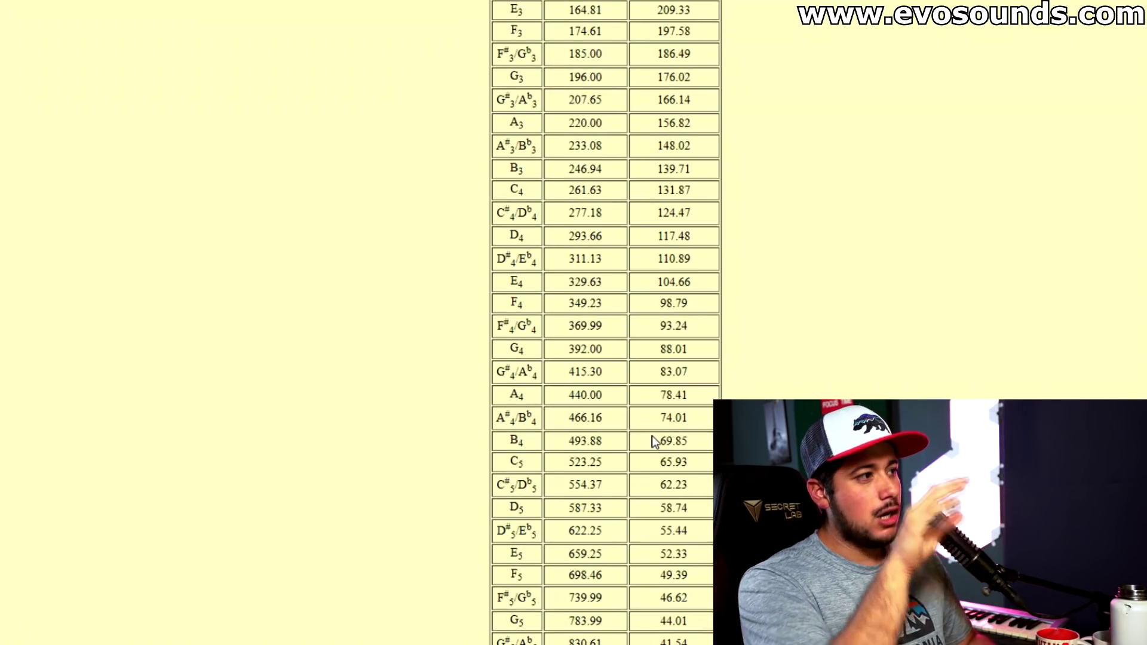
scroll(652, 436, down, 5)
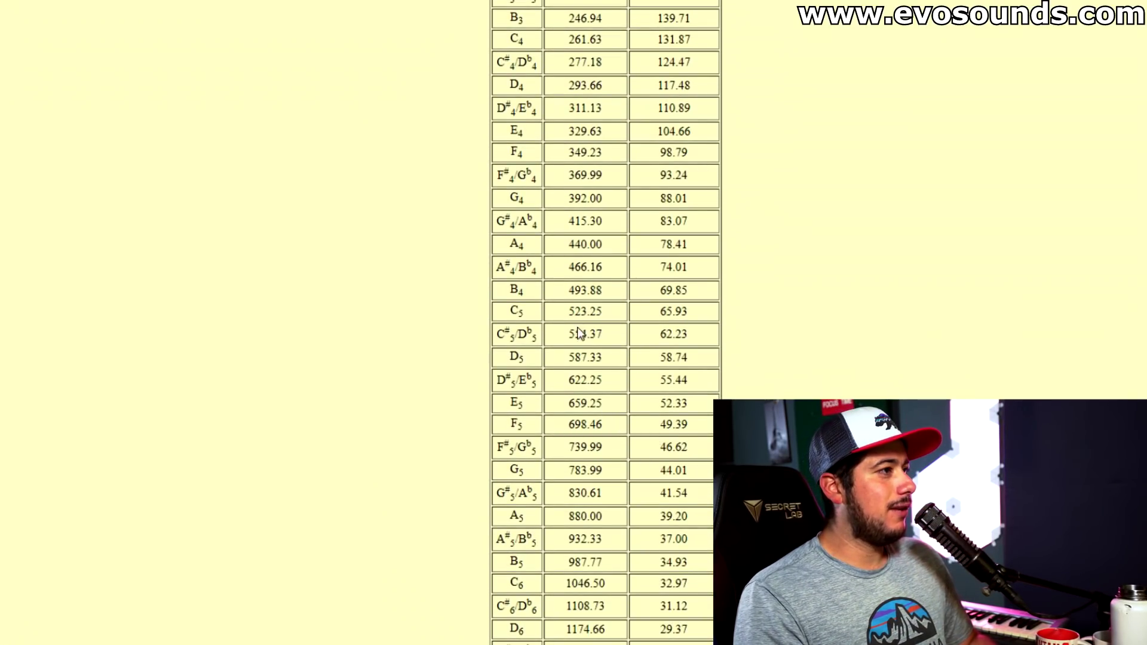
scroll(532, 320, down, 5)
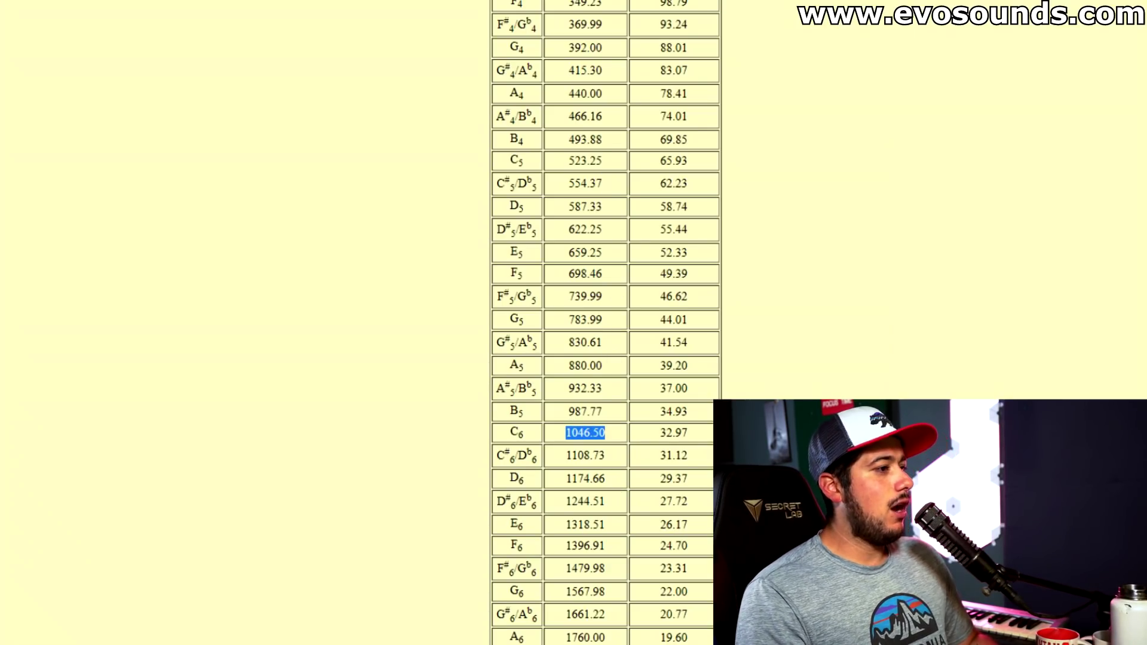
Switch from the Chrome note-frequency table back to the Ableton Live session.
key(alt+Tab)
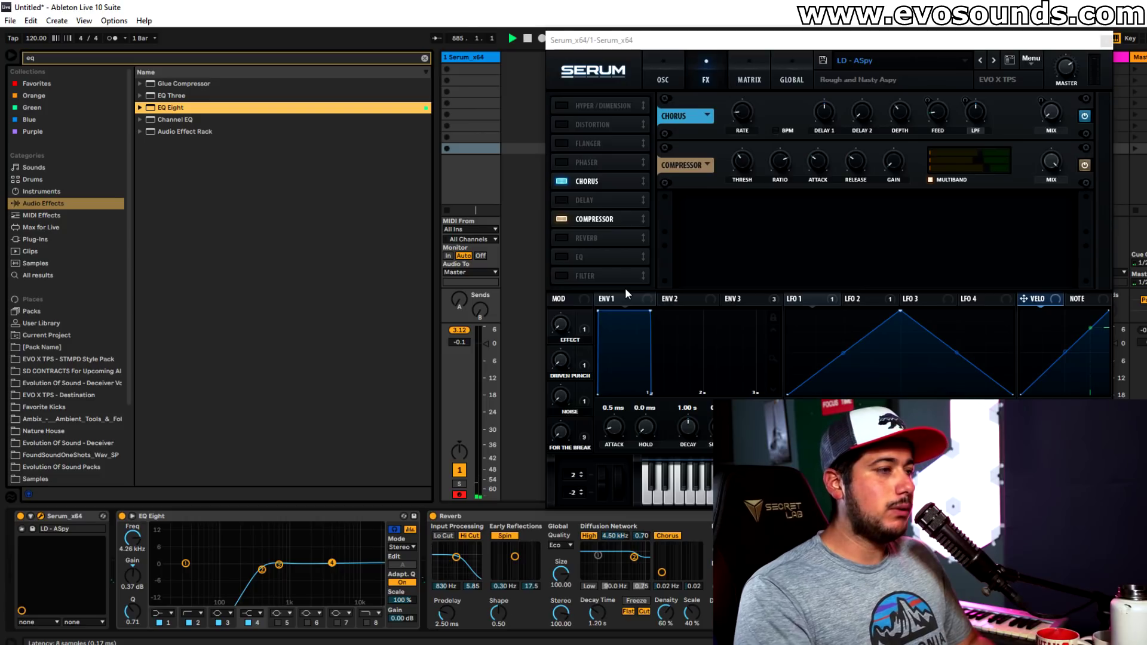
Close the Serum plugin window to reveal the SPAN analyzer on the master.
click(1105, 43)
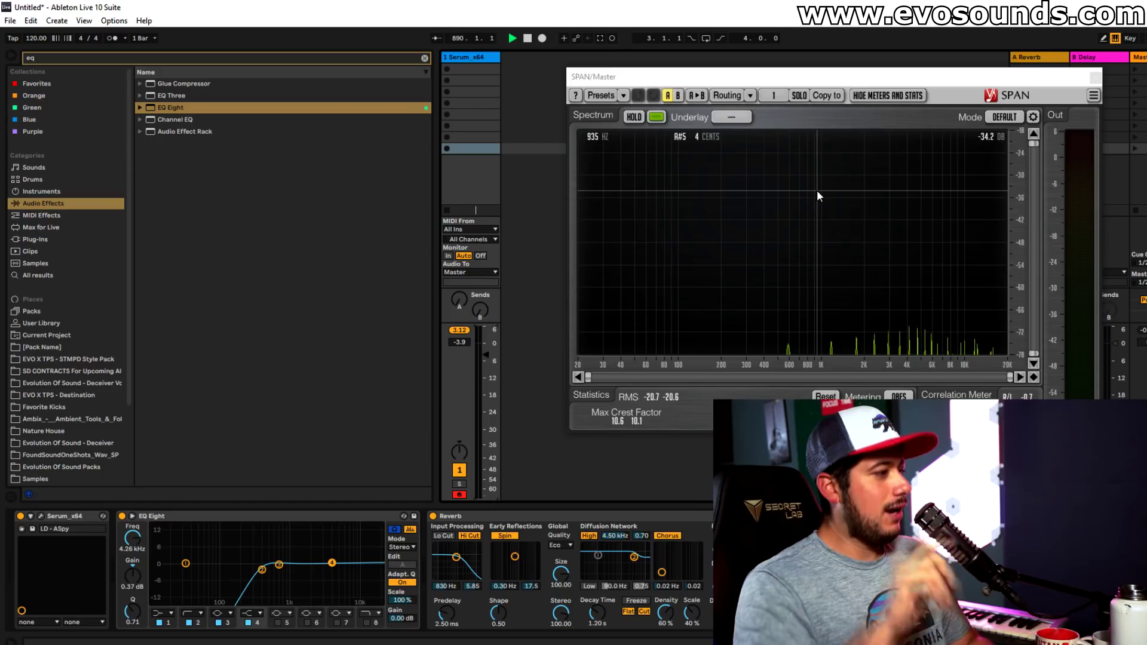
Raise EQ Eight band 3 to a wide 5.24 dB bell near 599 Hz and play the lead.
click(280, 566)
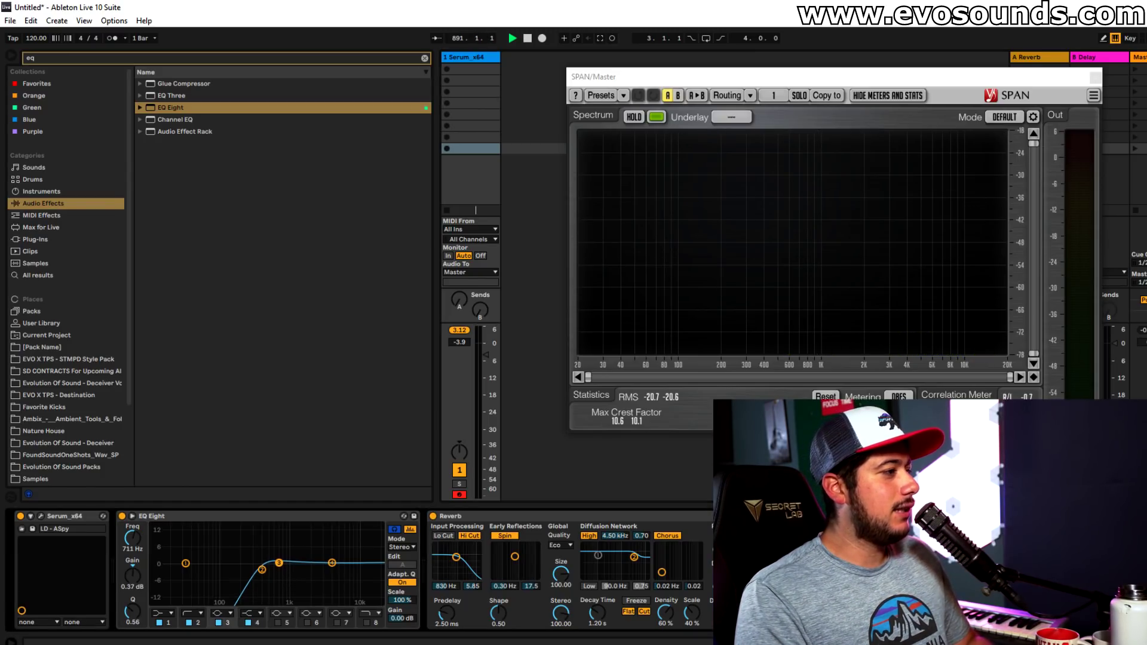
drag(280, 548, 283, 531)
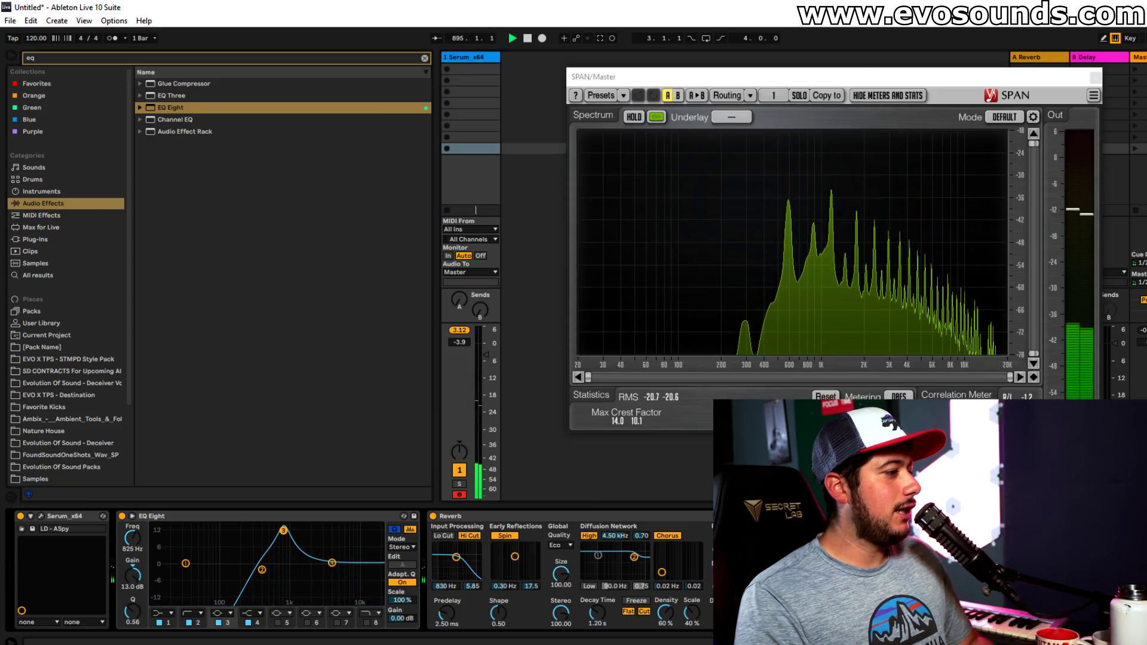
key(alt+Tab)
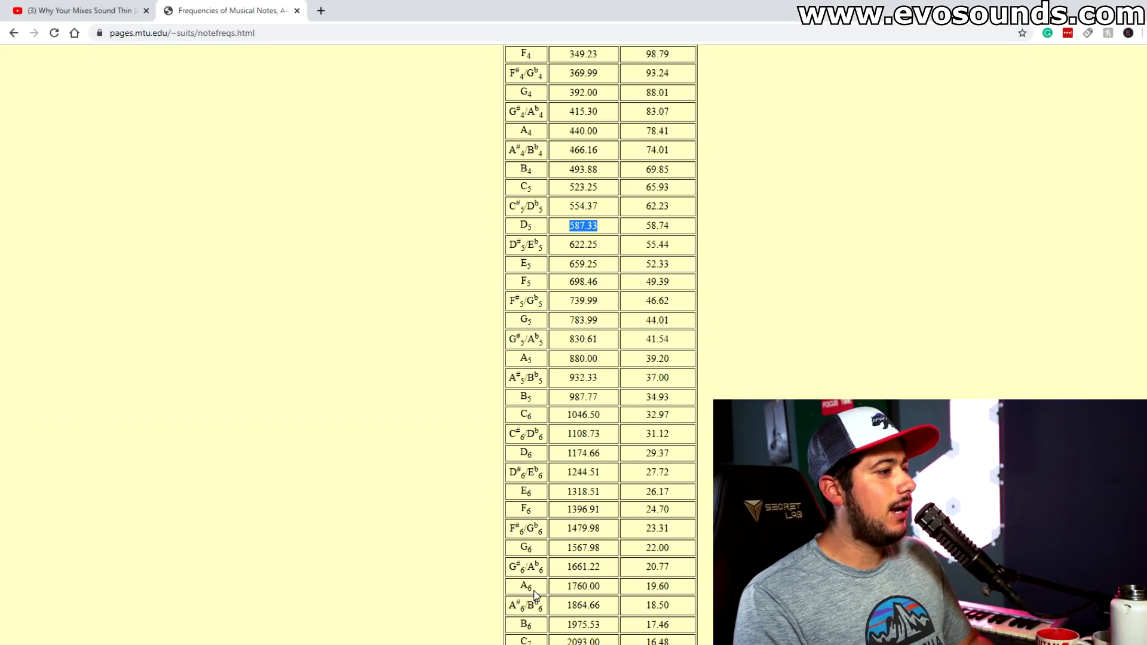
key(alt+Tab)
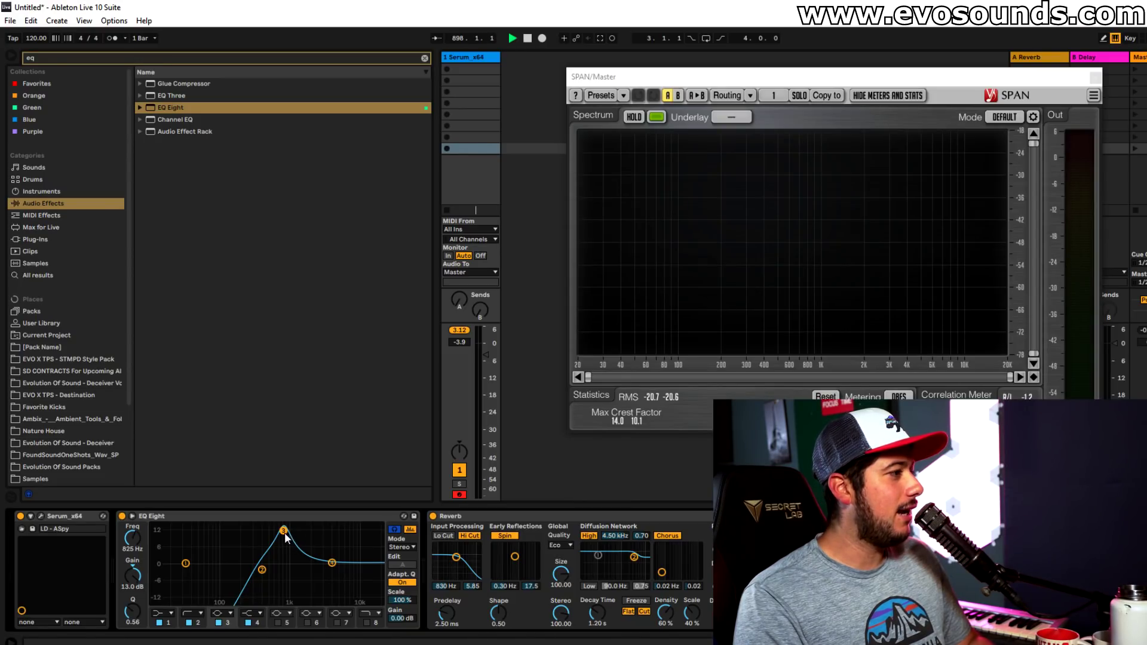
key(space)
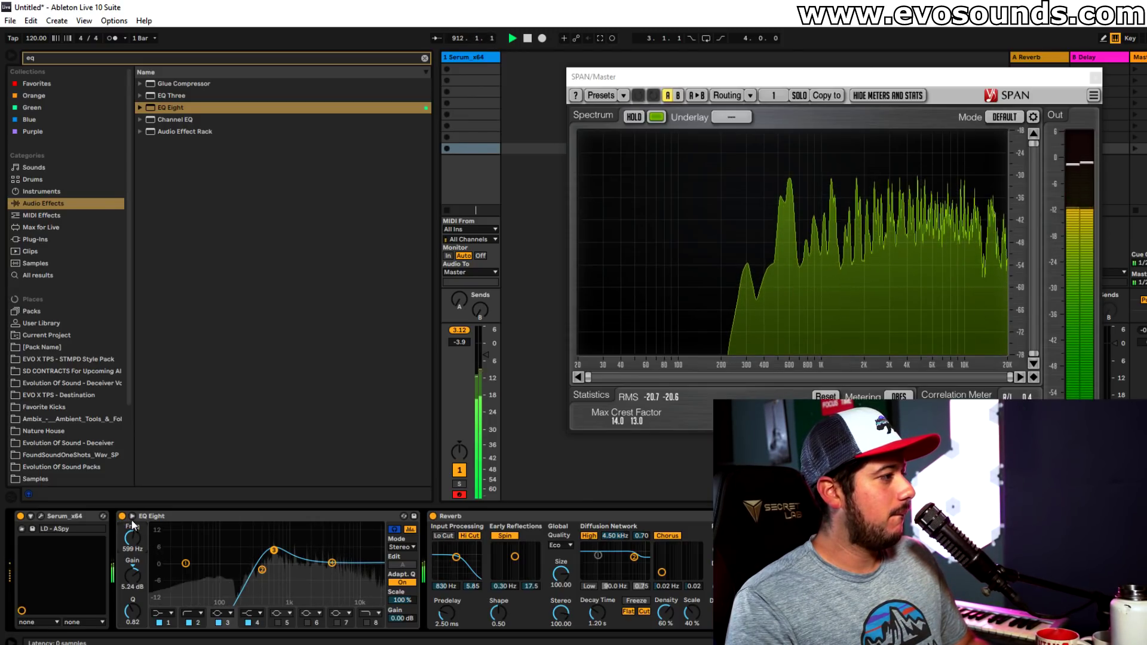
Toggle EQ Eight band 3 off and on to compare the lead with and without the boost.
click(258, 622)
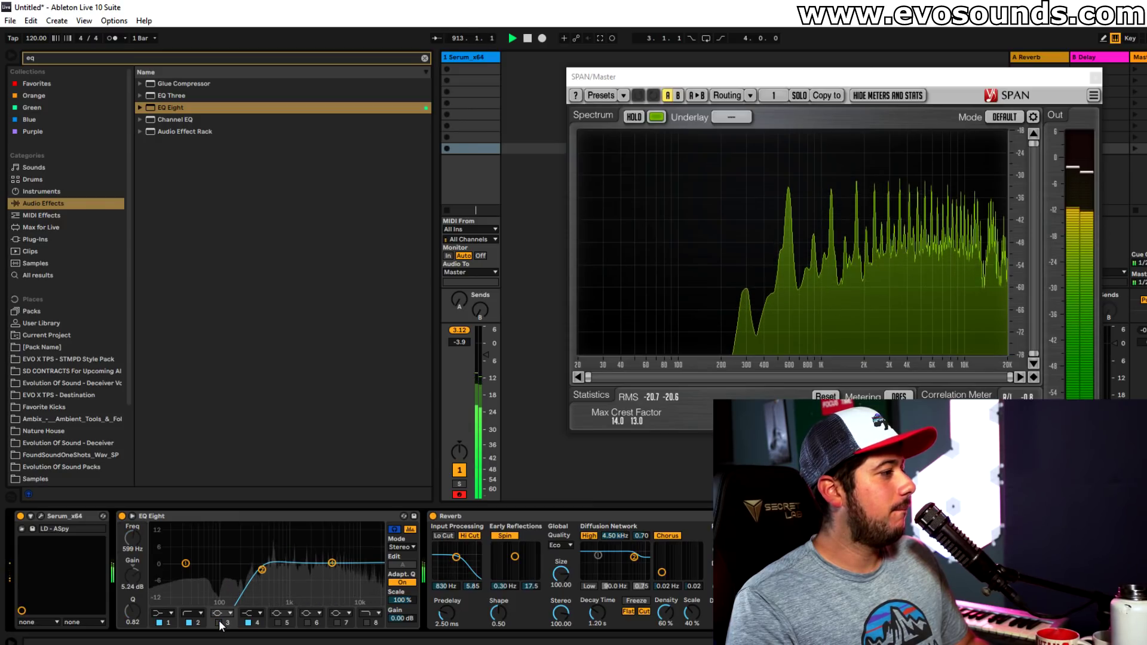
click(221, 624)
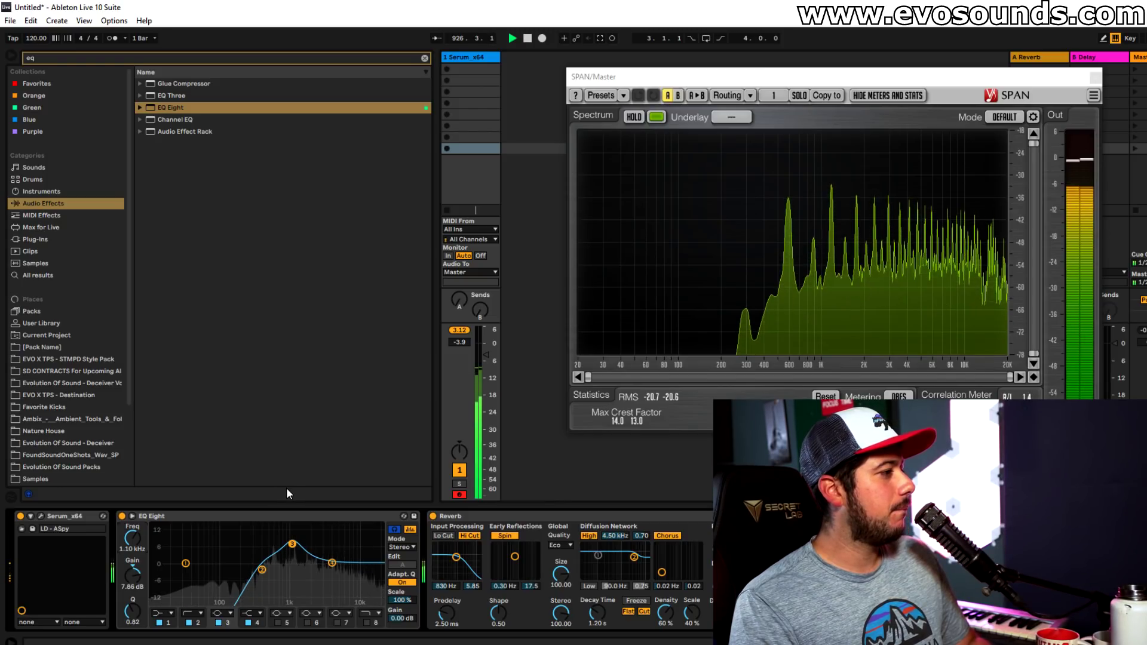
Set EQ Eight band 3 to 1.10 kHz at 7.86 dB, toggling the low cut and boost to compare.
click(188, 621)
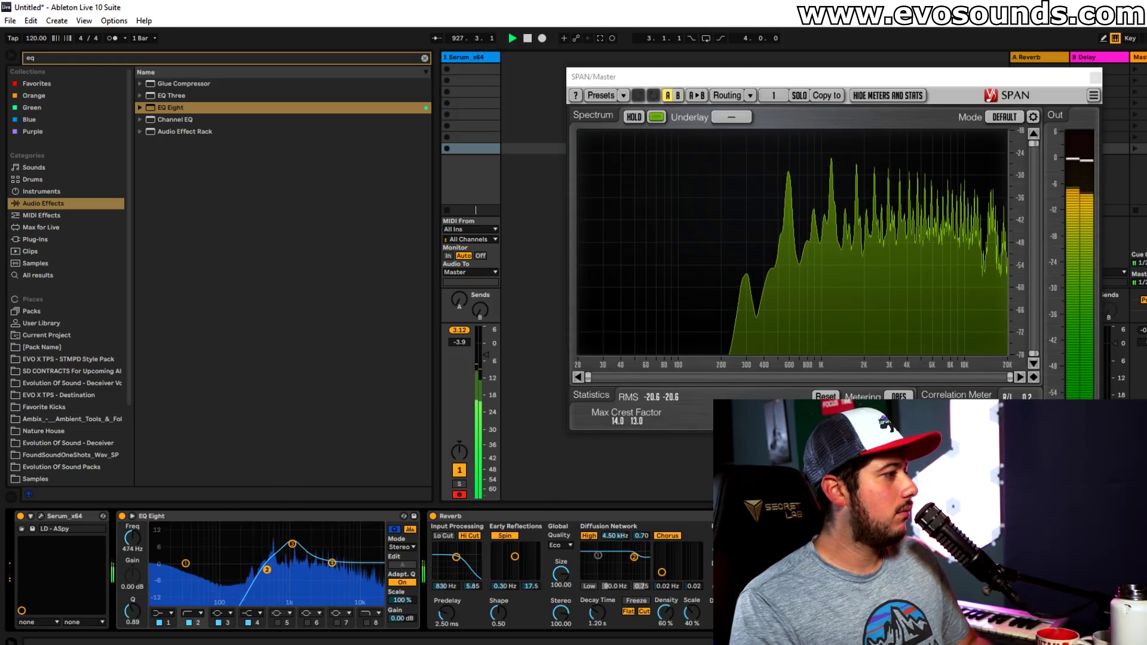
drag(275, 571, 256, 570)
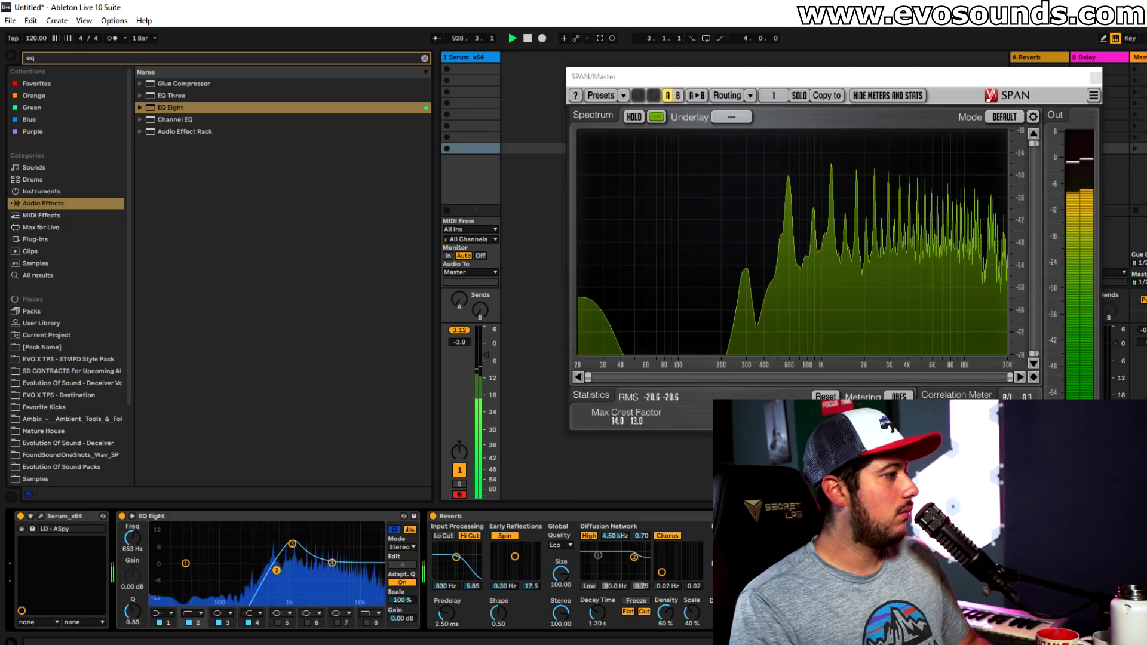
click(258, 572)
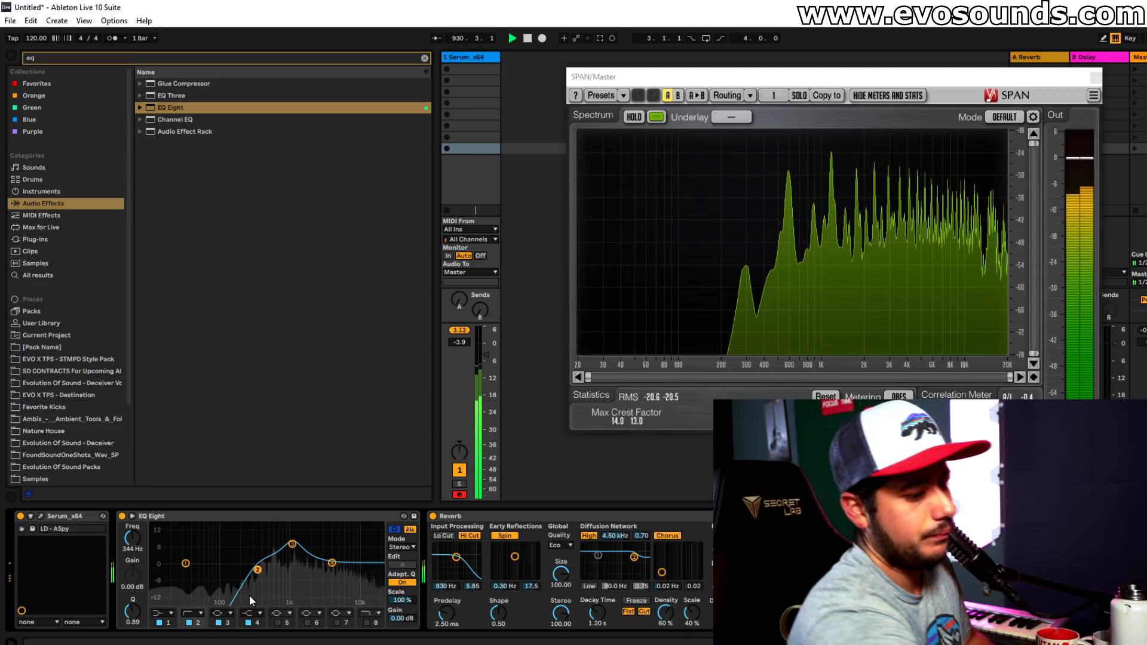
click(219, 623)
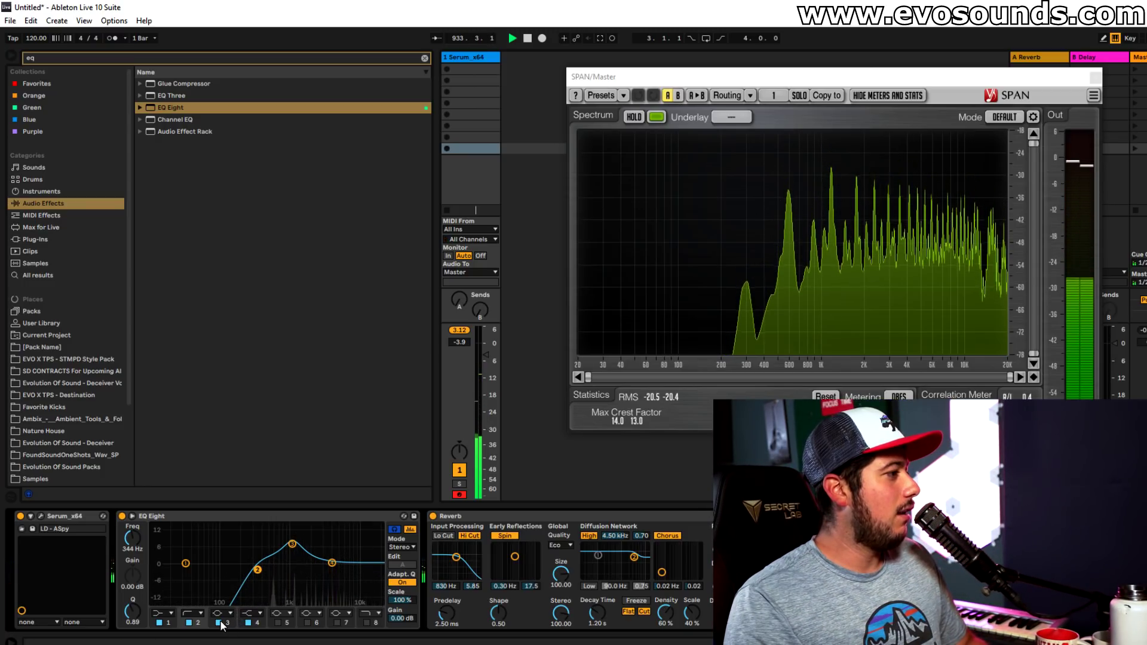
click(220, 622)
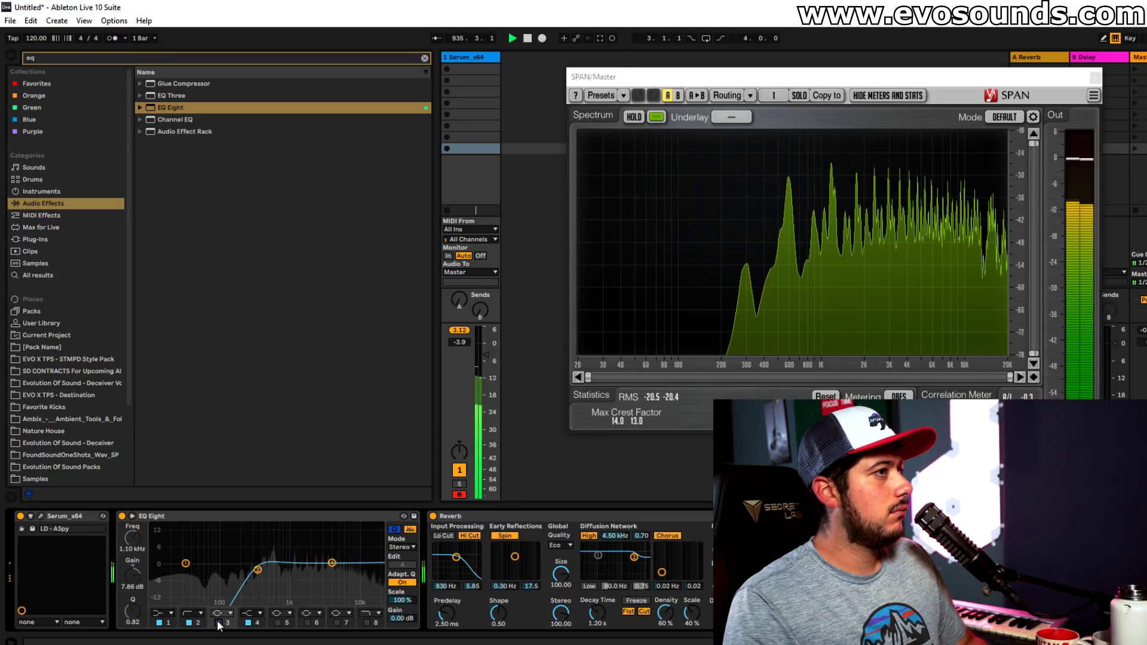
Re-enable the mid boost and bring up Serum's FX page with chorus and compressor.
click(220, 622)
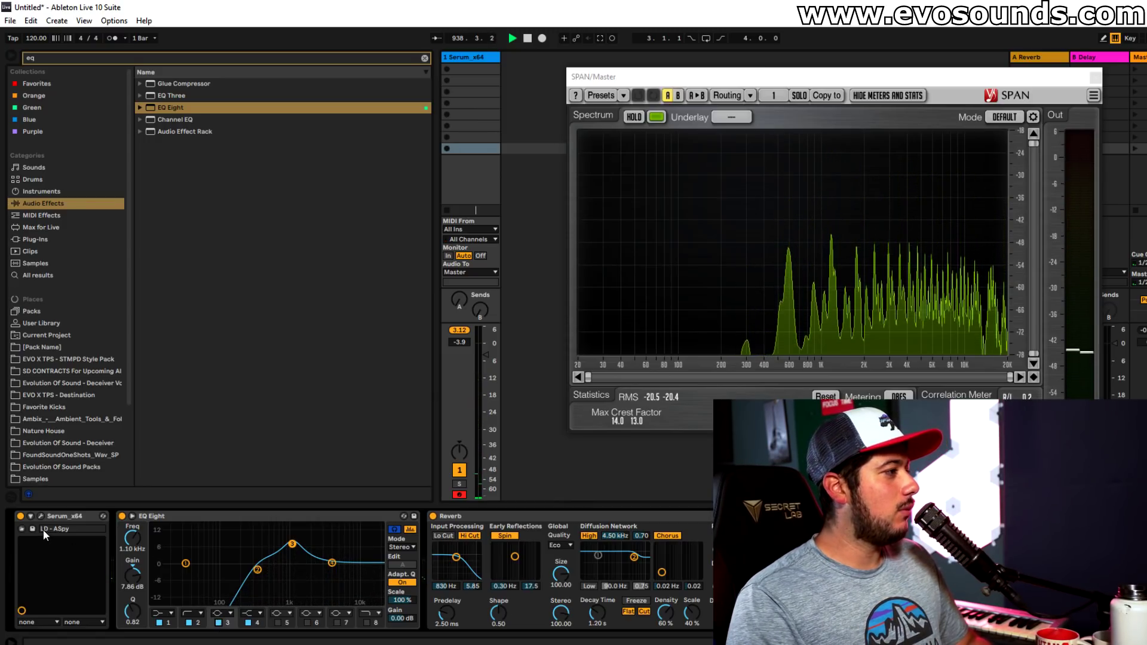
click(74, 516)
click(705, 79)
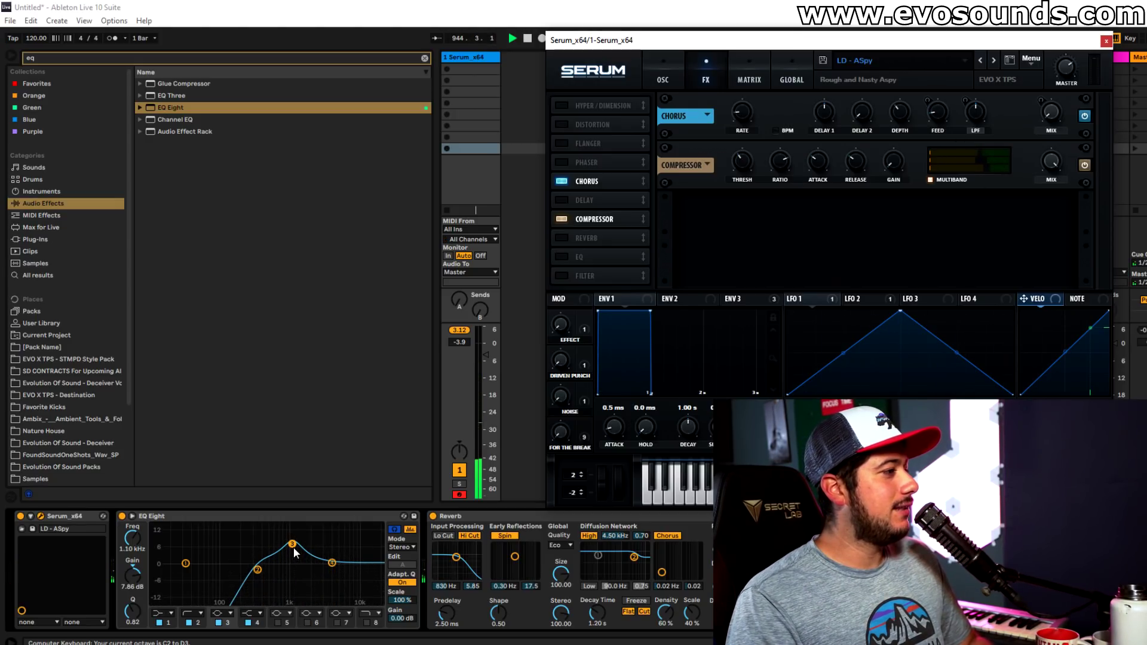
Shift the playing octave up and drag the band 3 boost to 597 Hz during playback.
key(x)
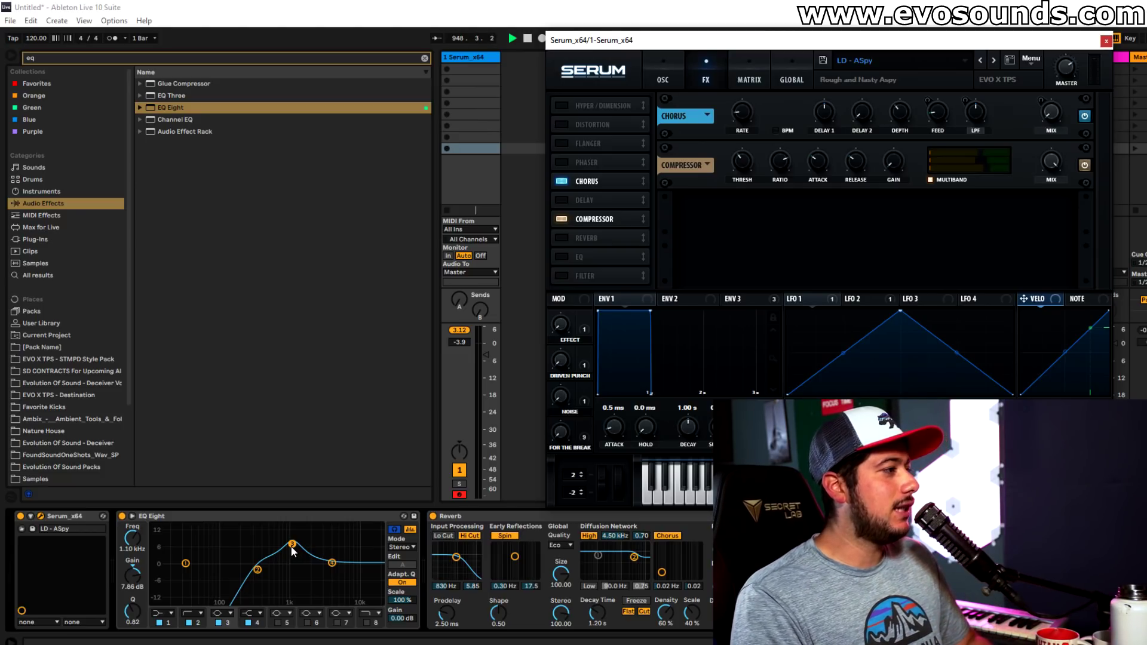
drag(292, 544, 268, 544)
key(space)
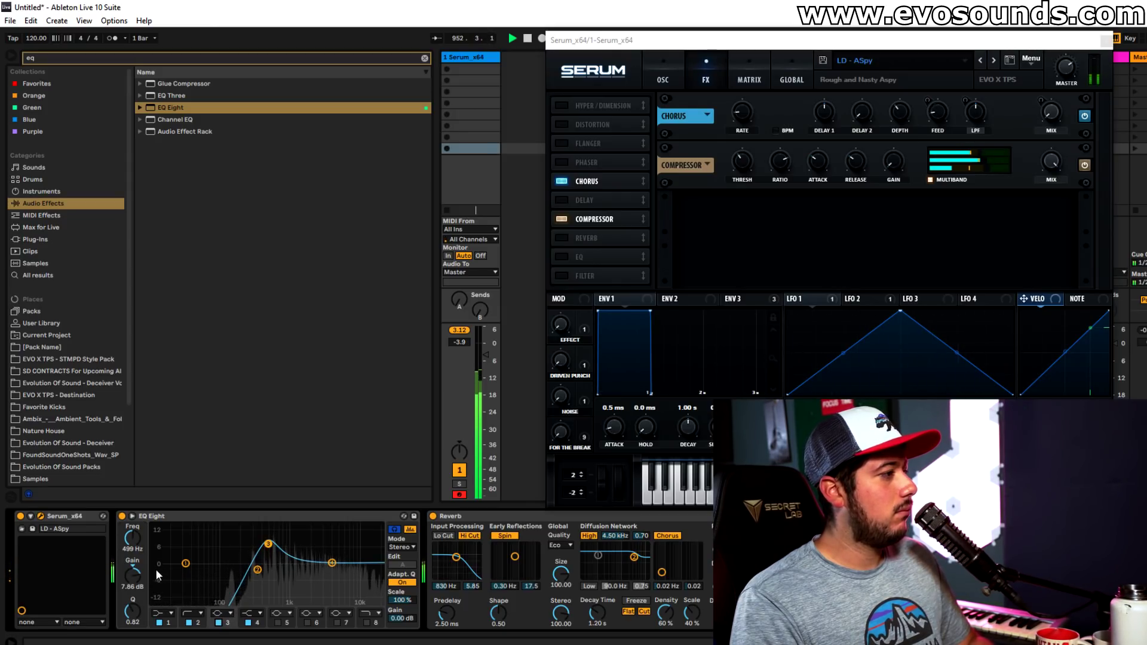
drag(268, 544, 274, 544)
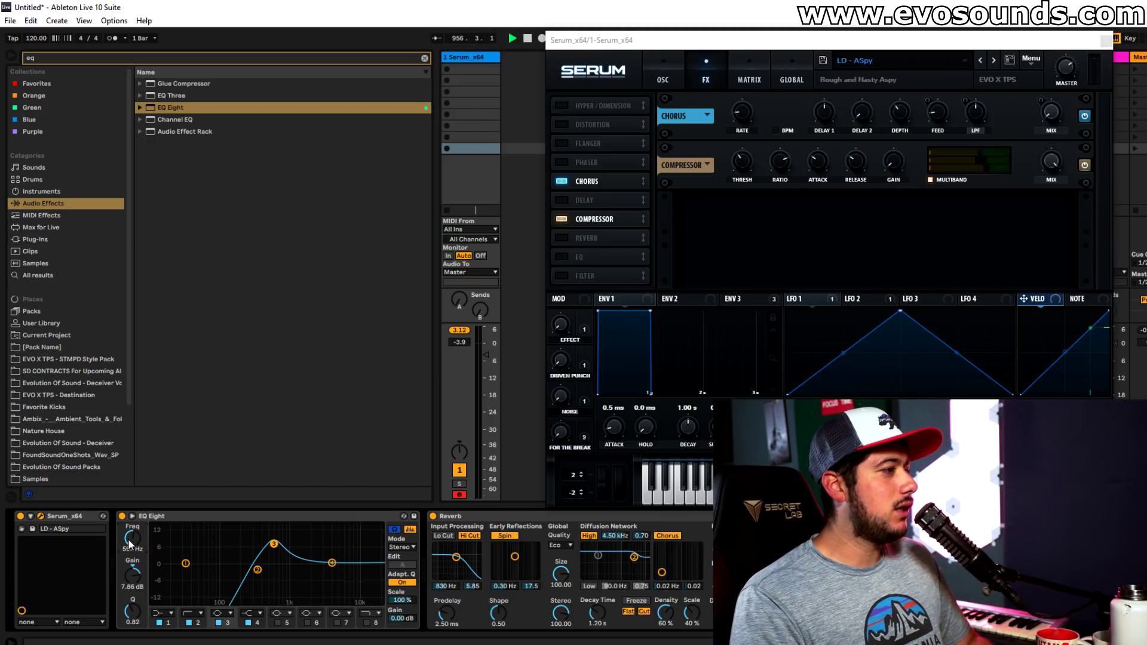
Check the D5 frequency in Chrome, then bypass and re-enable band 3 to compare.
key(alt+Tab)
click(579, 225)
key(alt+Tab)
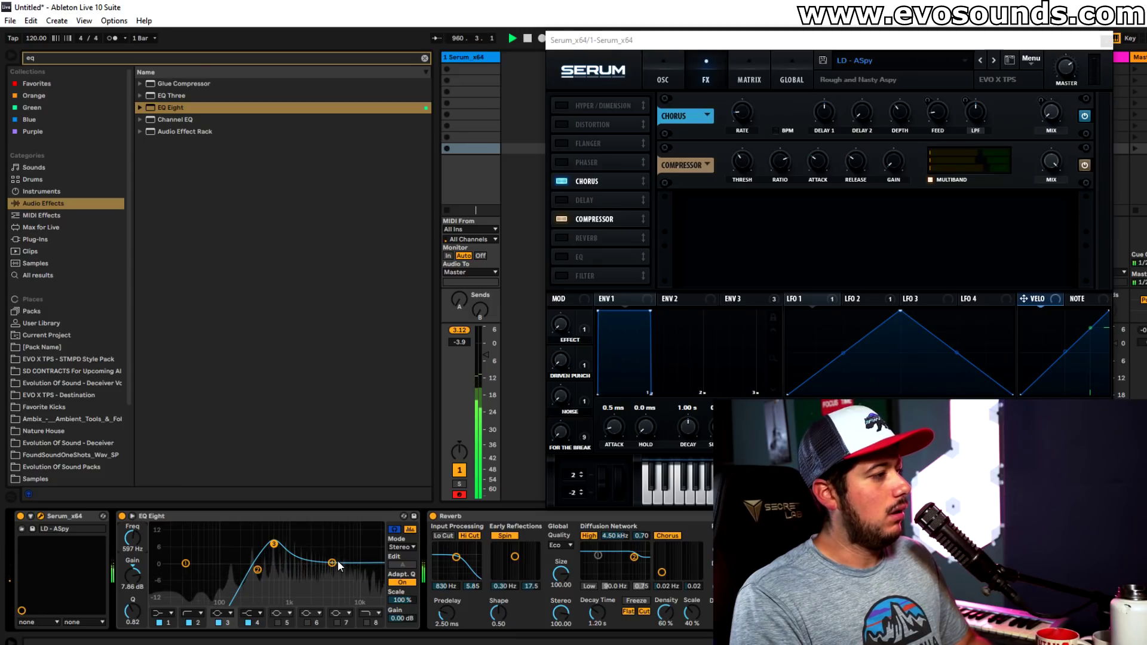
click(219, 623)
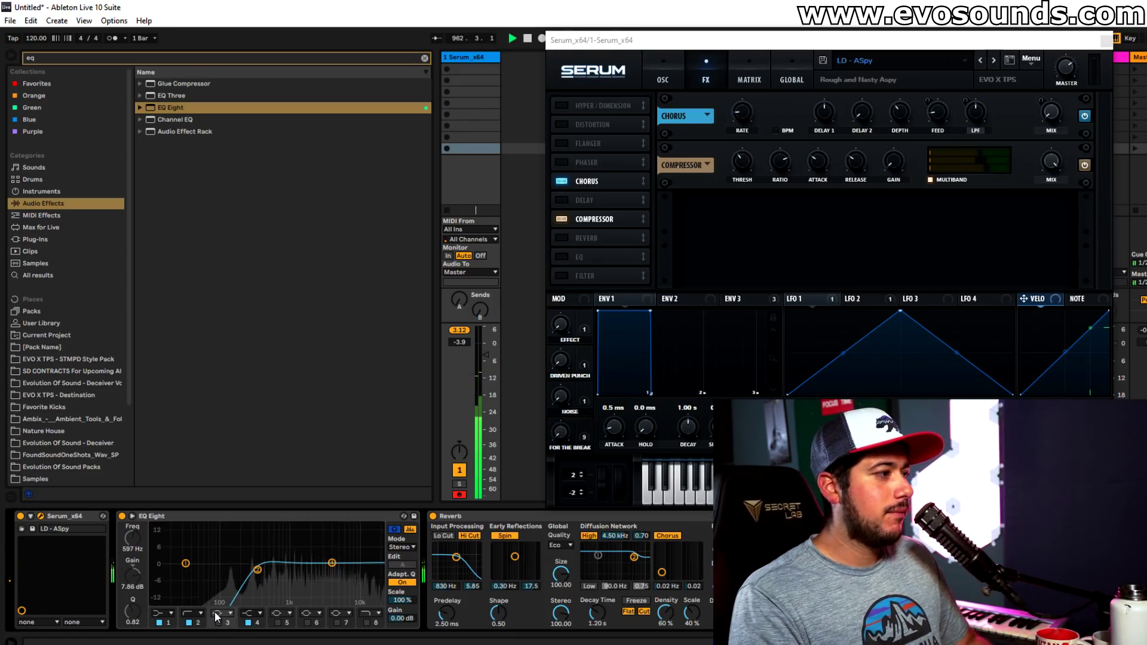
click(218, 623)
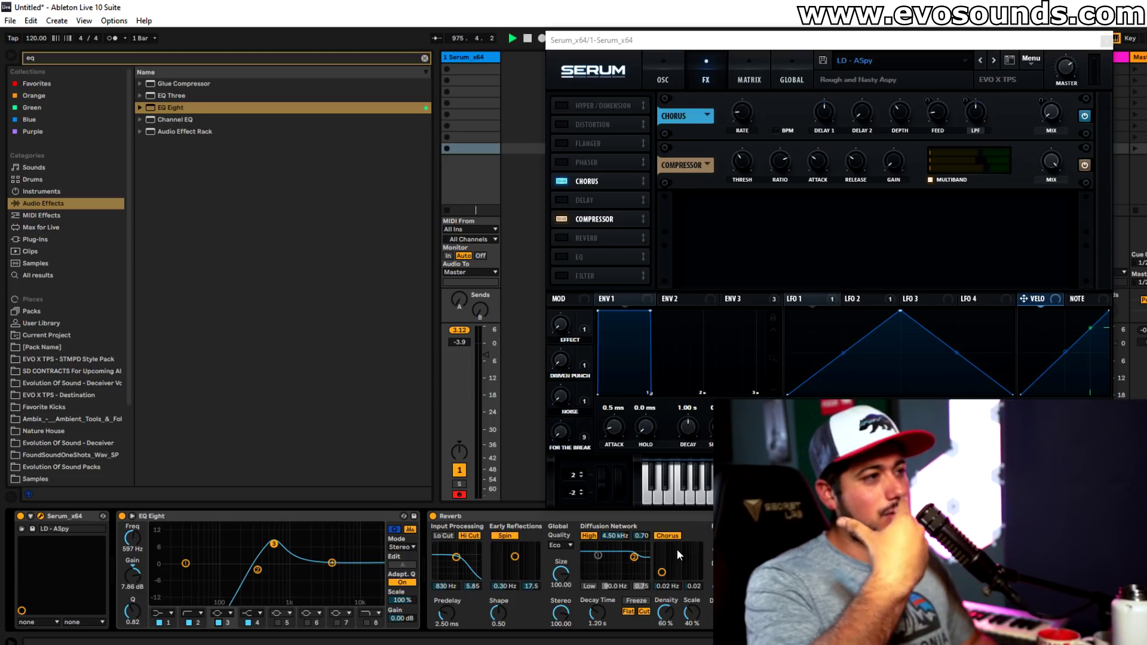
Widen band 3 to Q 0.41, test 13.3 dB gain, then settle at 4.52 dB.
drag(132, 578, 131, 618)
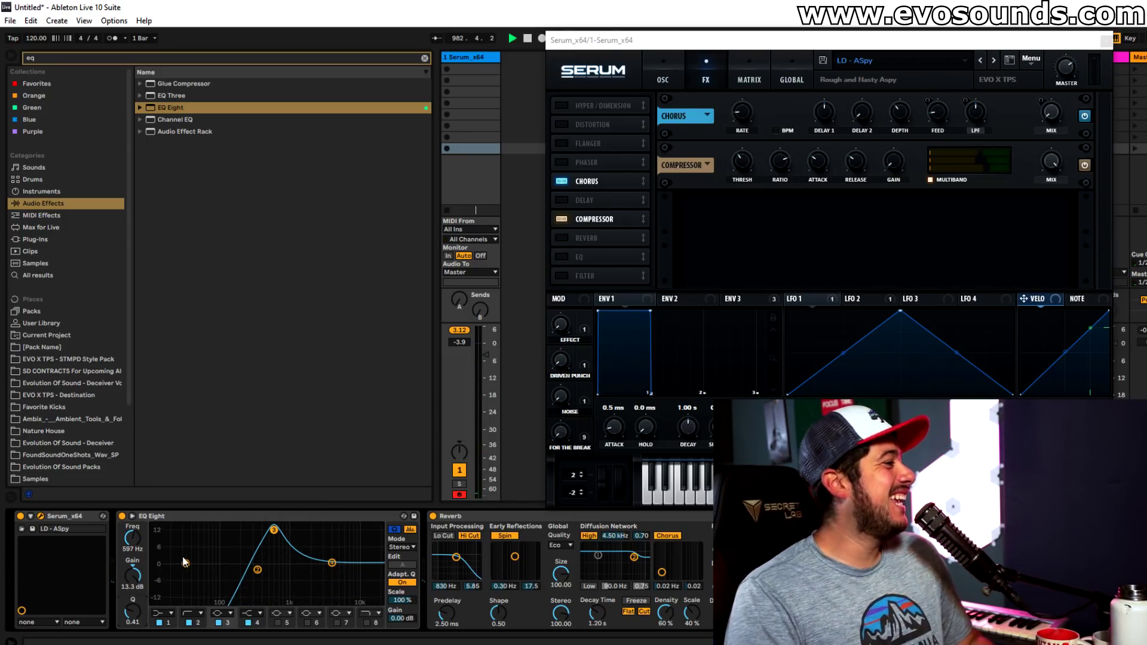
click(1001, 159)
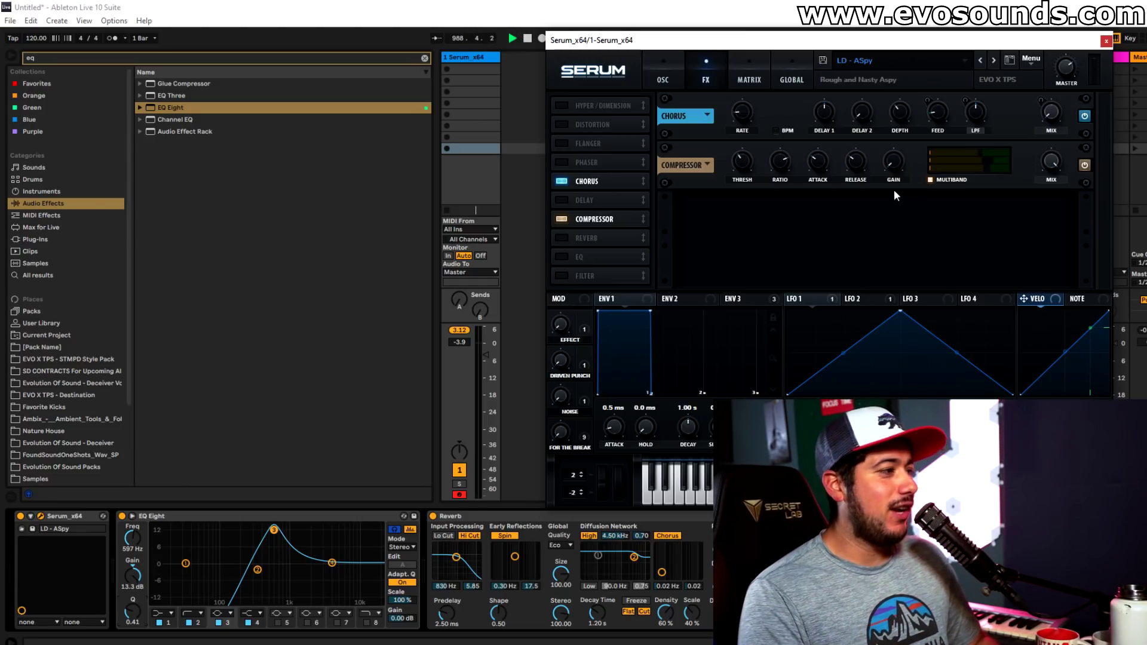
click(183, 560)
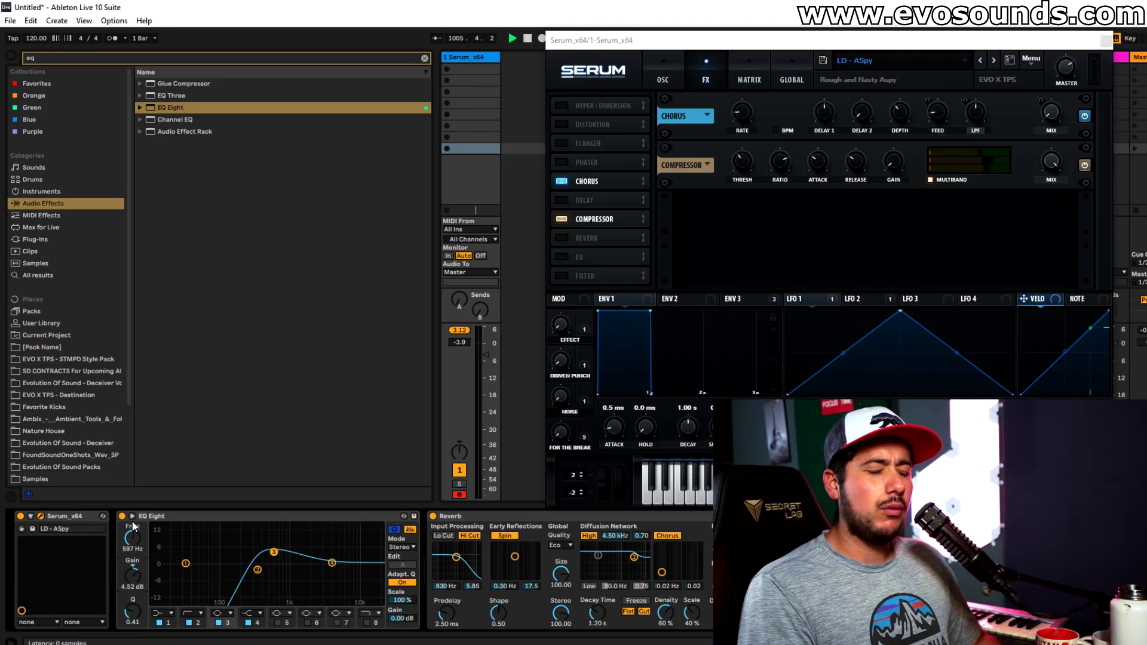
click(132, 521)
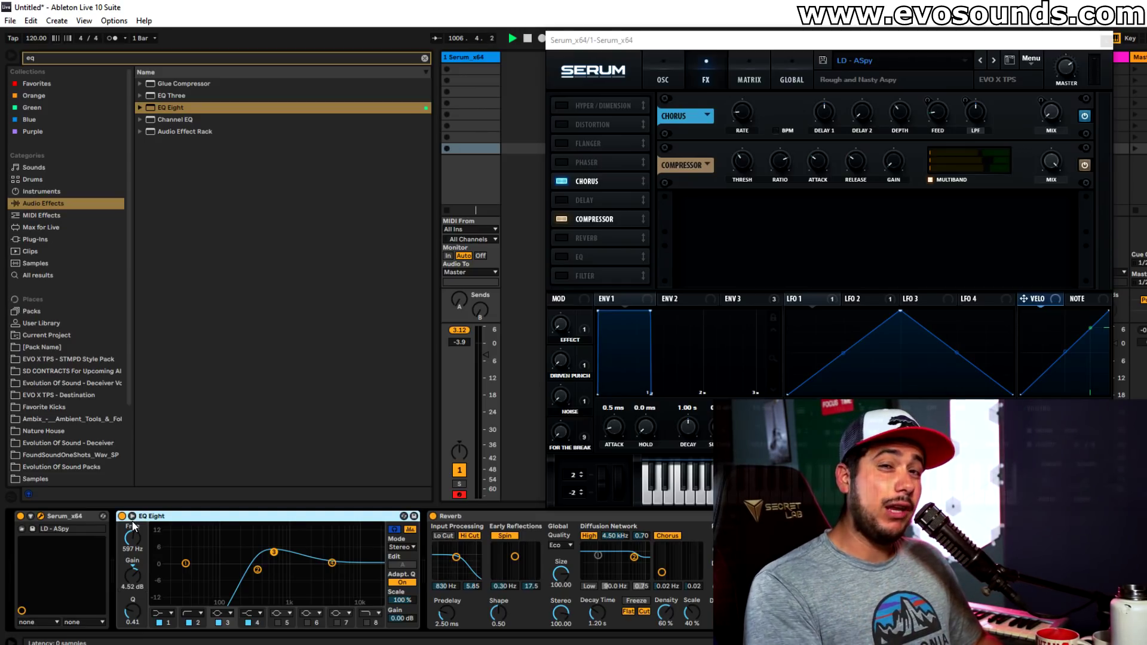